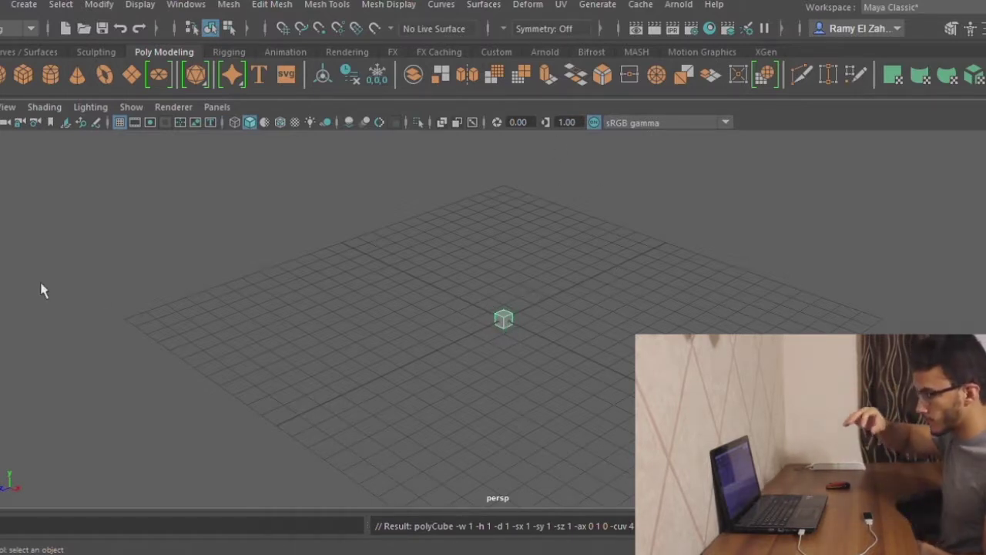
Scale the cube into a thin, wide square slab as the base of the building
{"action": "key", "text": "r"}
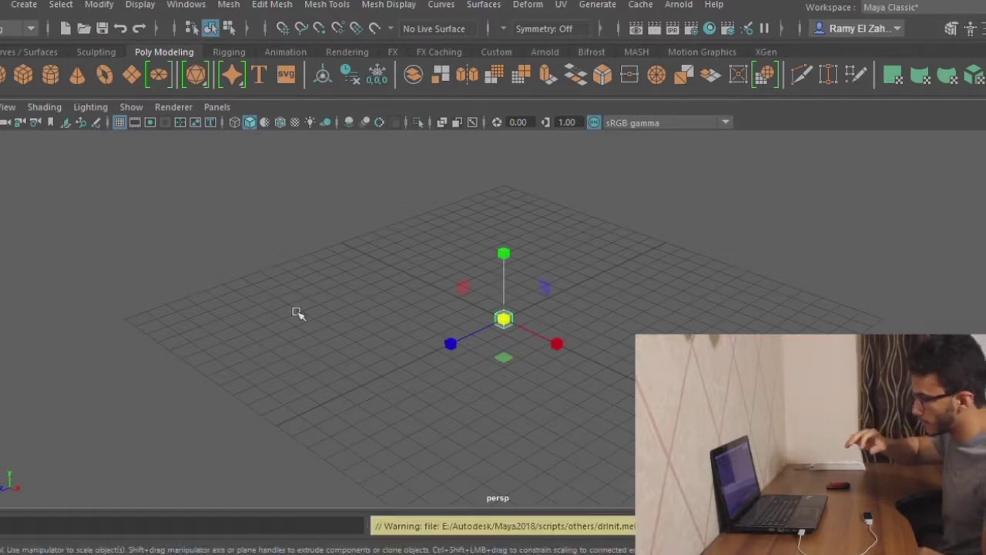
{"action": "left_click_drag", "start_coordinate": [456, 352], "coordinate": [359, 365]}
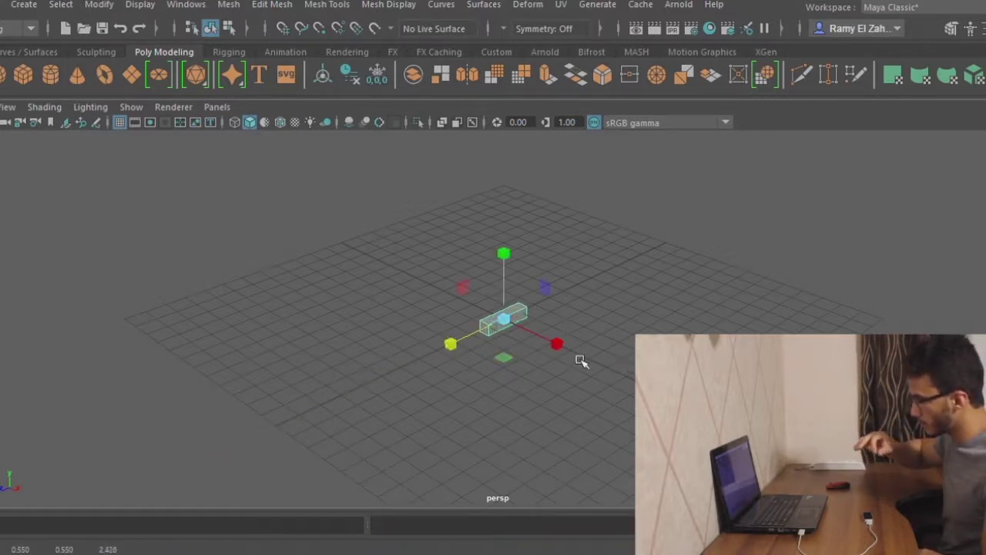
{"action": "left_click_drag", "start_coordinate": [564, 359], "coordinate": [728, 436]}
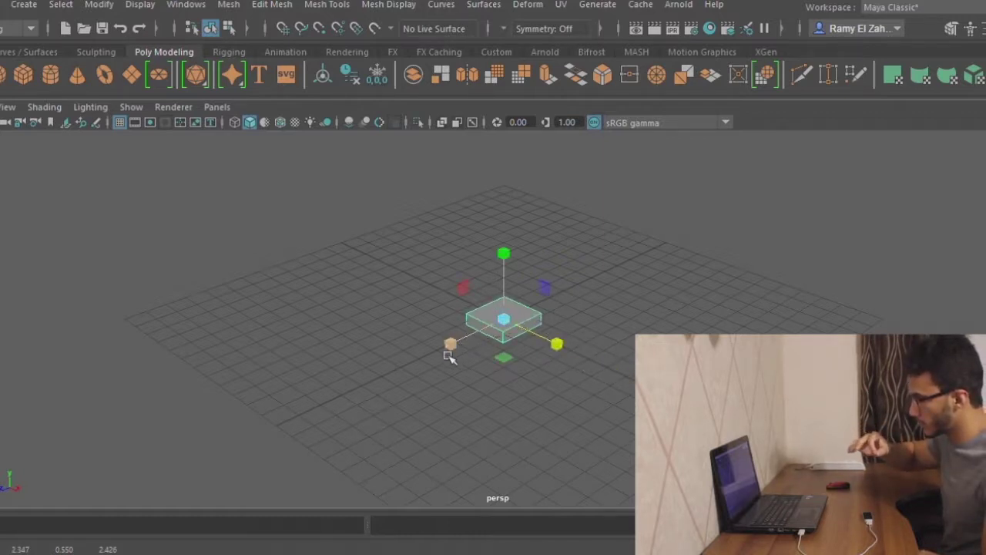
{"action": "left_click_drag", "start_coordinate": [440, 358], "coordinate": [319, 370]}
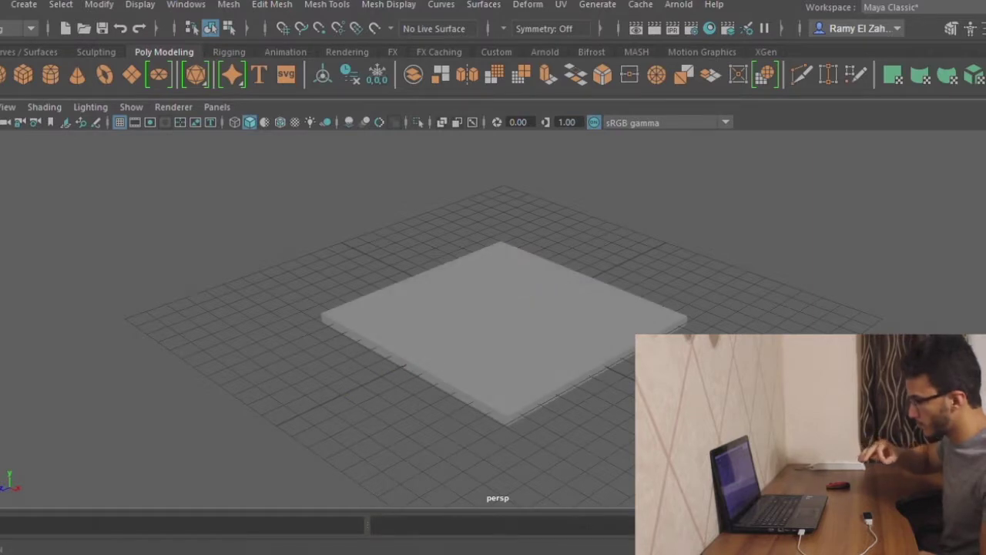
Create a polygon cylinder, stretch it into a tall, narrow column and raise it so it stands on the slab
{"action": "left_click", "coordinate": [51, 77]}
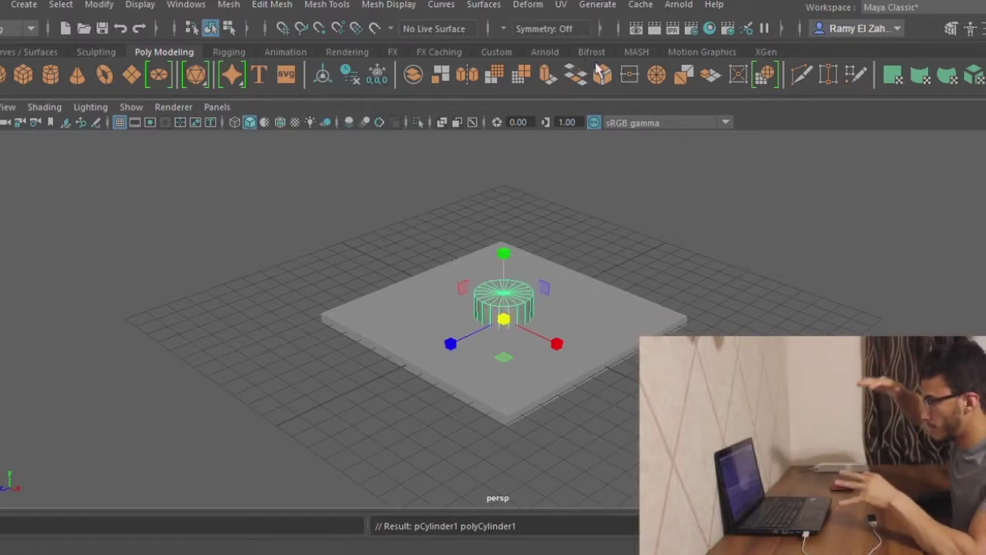
{"action": "middle_click_drag", "start_coordinate": [541, 185], "coordinate": [606, 212]}
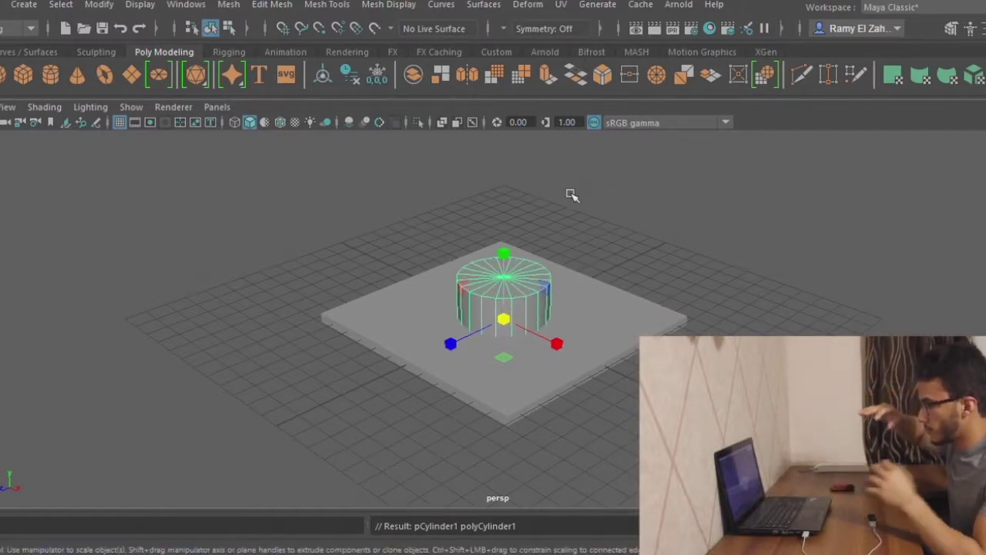
{"action": "left_click_drag", "start_coordinate": [451, 347], "coordinate": [484, 341]}
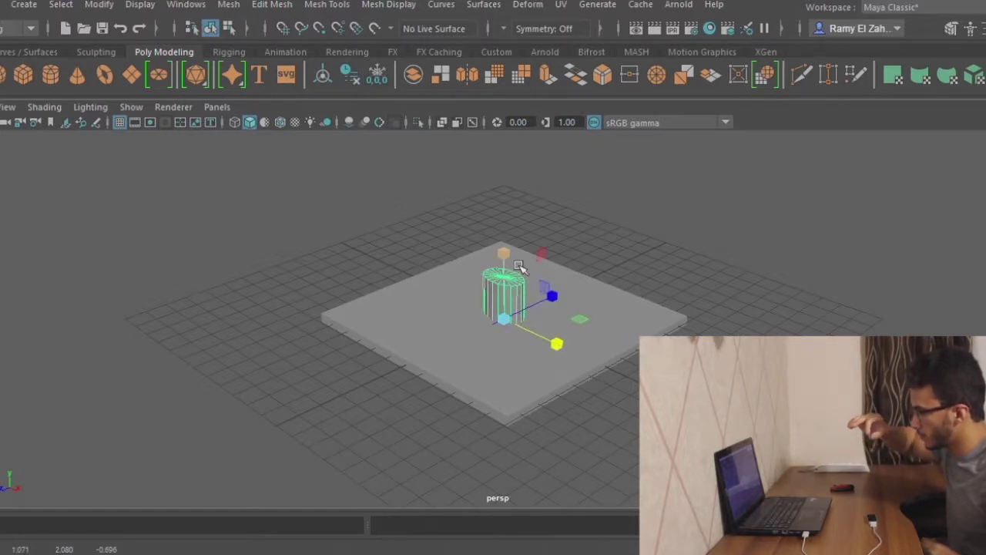
{"action": "left_click_drag", "start_coordinate": [520, 266], "coordinate": [453, 158]}
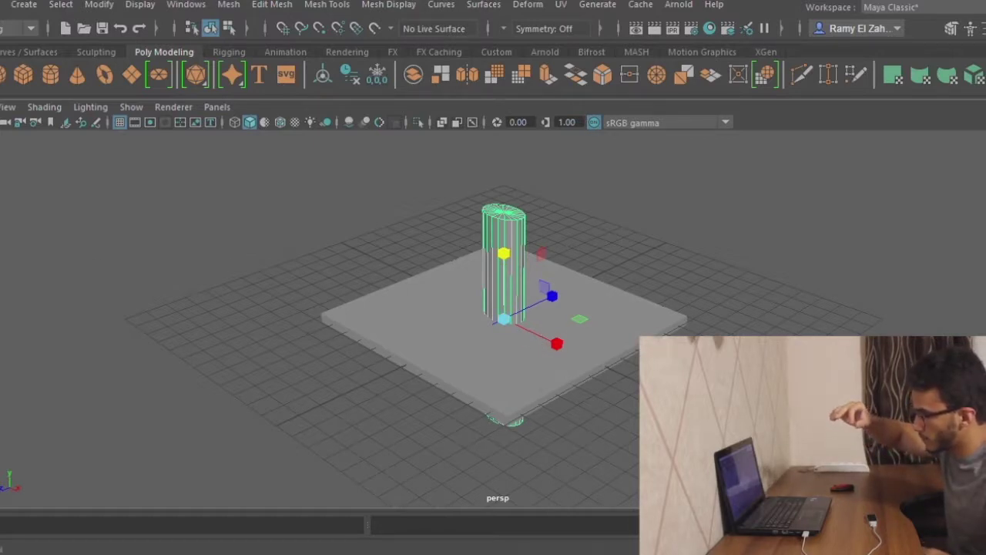
{"action": "key", "text": "w"}
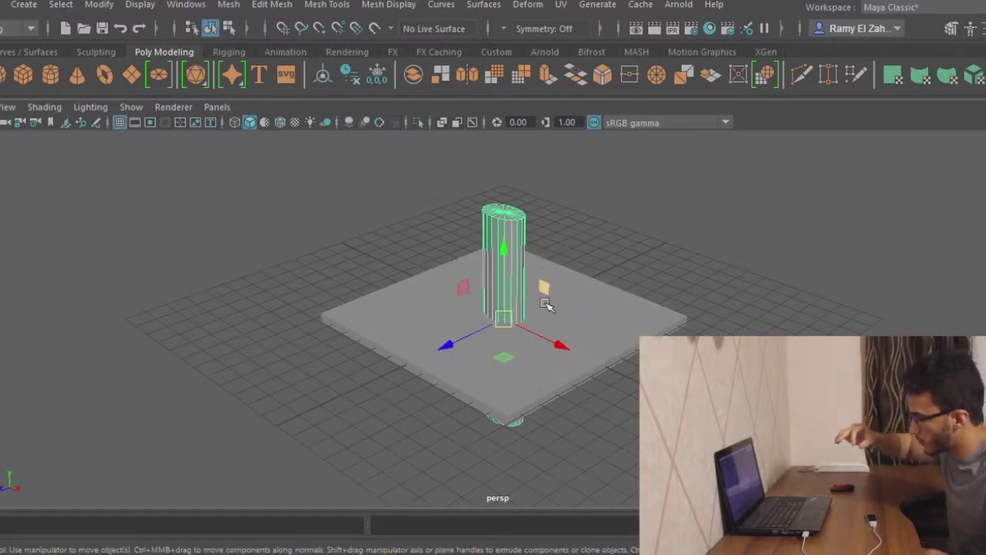
{"action": "left_click_drag", "start_coordinate": [528, 332], "coordinate": [487, 253]}
Scale the column down so it is slimmer and slightly shorter
{"action": "left_click", "coordinate": [455, 343]}
{"action": "key", "text": "r"}
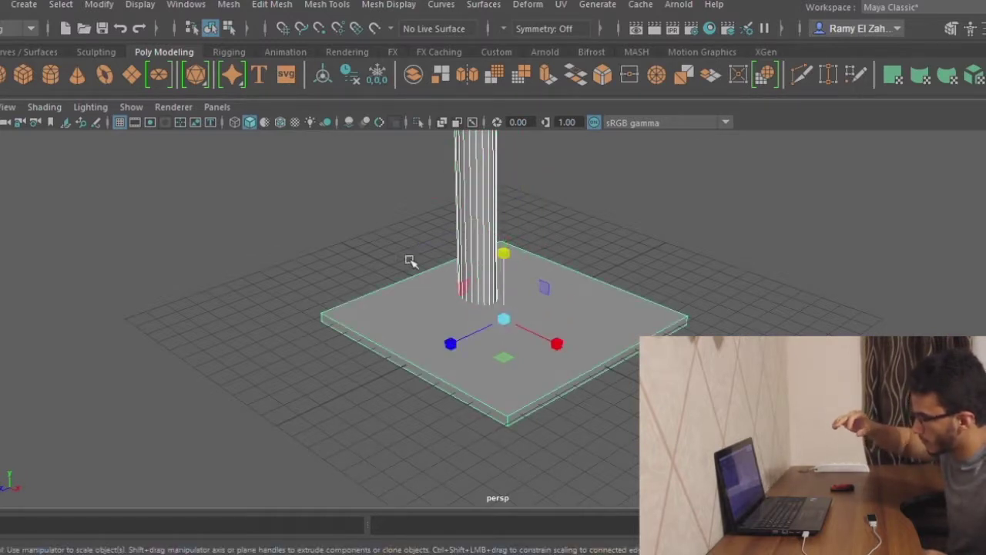
{"action": "left_click", "coordinate": [473, 242]}
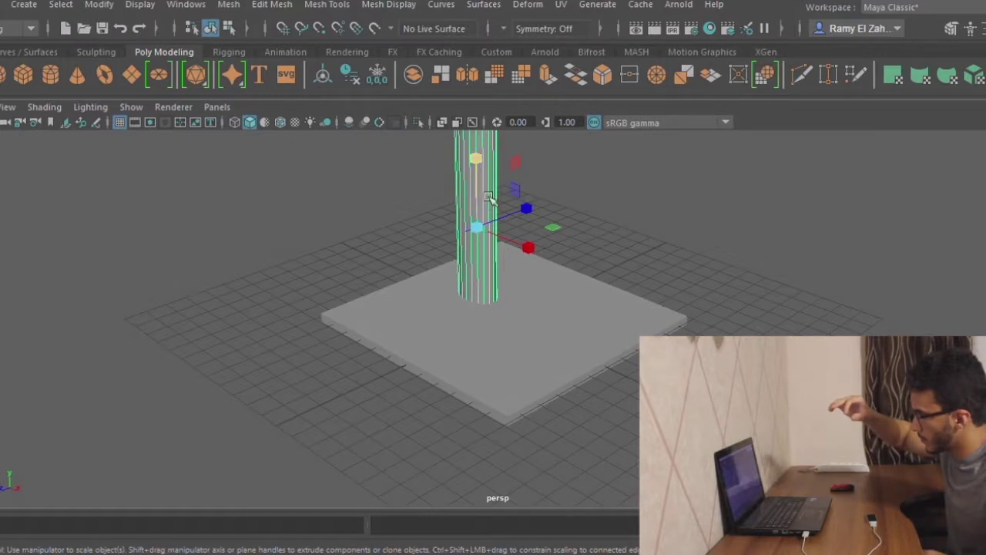
{"action": "left_click_drag", "start_coordinate": [489, 196], "coordinate": [491, 216]}
{"action": "middle_click_drag", "start_coordinate": [492, 218], "coordinate": [503, 258]}
{"action": "left_click_drag", "start_coordinate": [533, 256], "coordinate": [496, 251]}
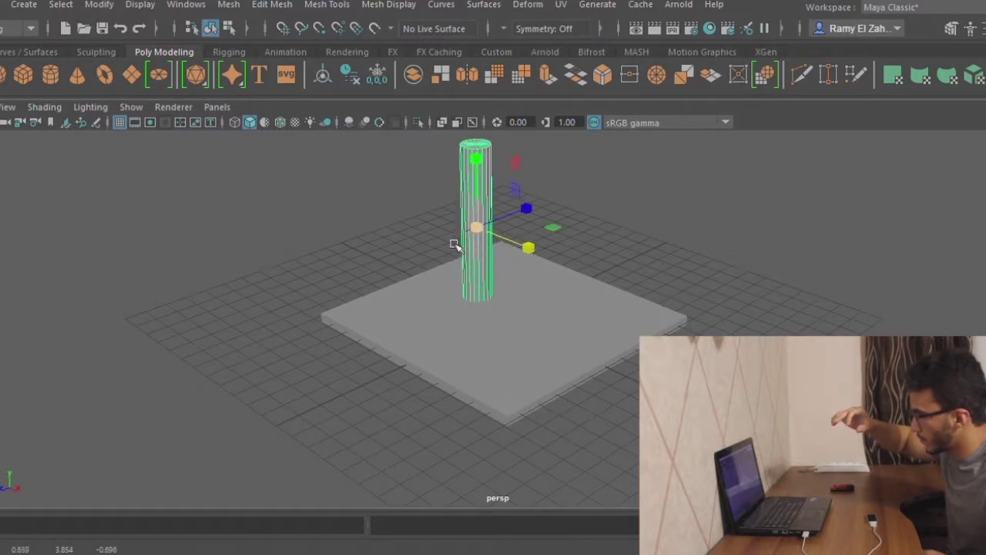
Move the column to the slab's right-hand corner and scale it a little slimmer and shorter
{"action": "key", "text": "w"}
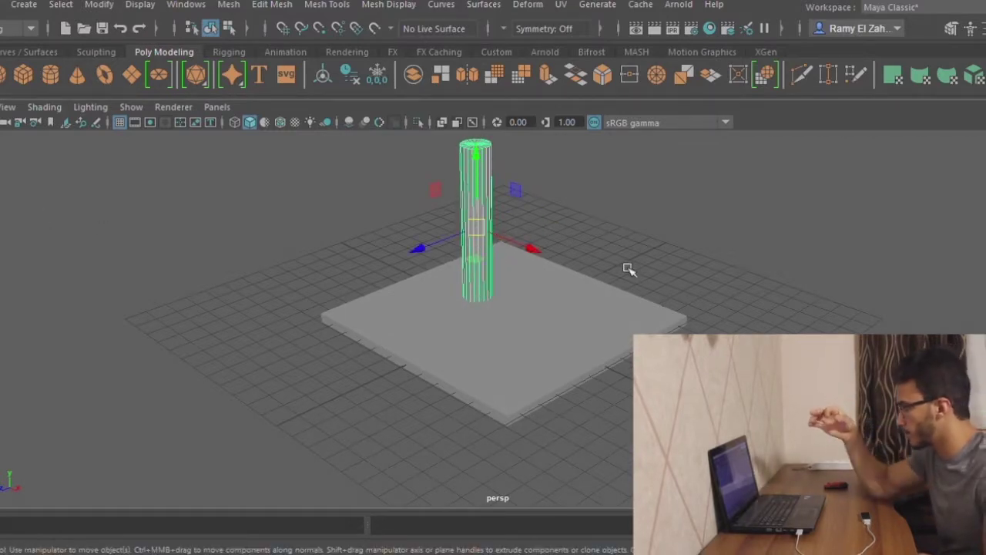
{"action": "left_click_drag", "start_coordinate": [502, 257], "coordinate": [637, 277]}
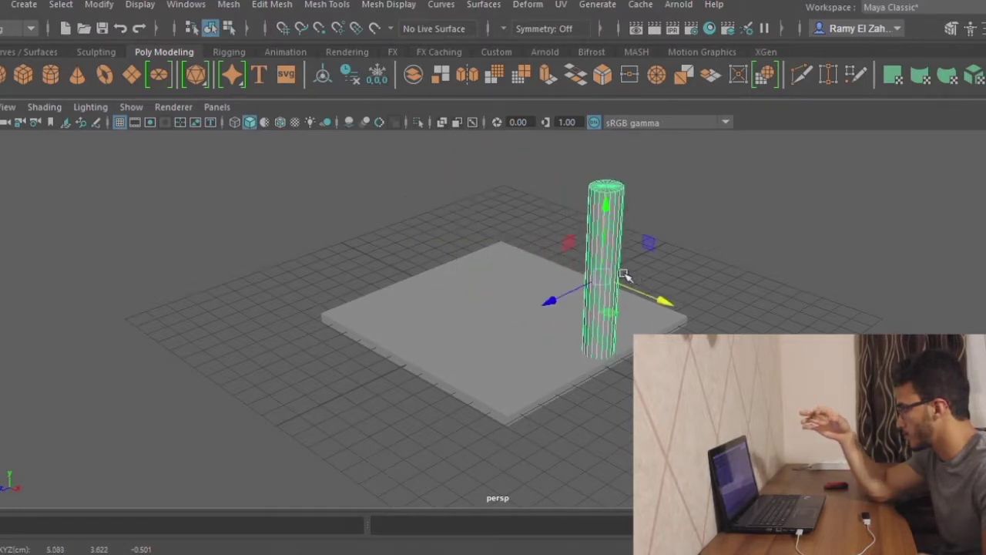
{"action": "left_click_drag", "start_coordinate": [574, 307], "coordinate": [674, 262]}
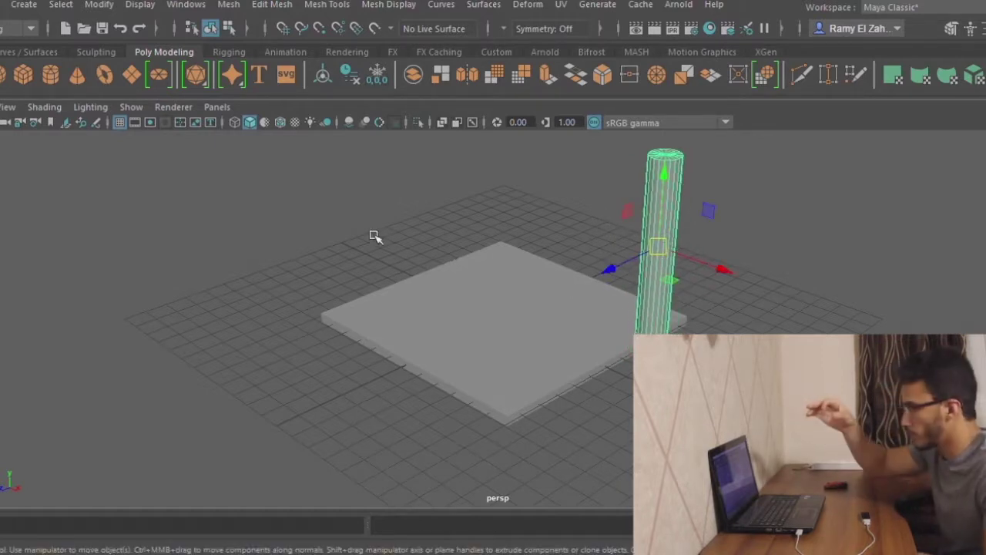
{"action": "key", "text": "r"}
{"action": "left_click_drag", "start_coordinate": [665, 185], "coordinate": [681, 249]}
{"action": "left_click_drag", "start_coordinate": [734, 277], "coordinate": [718, 271]}
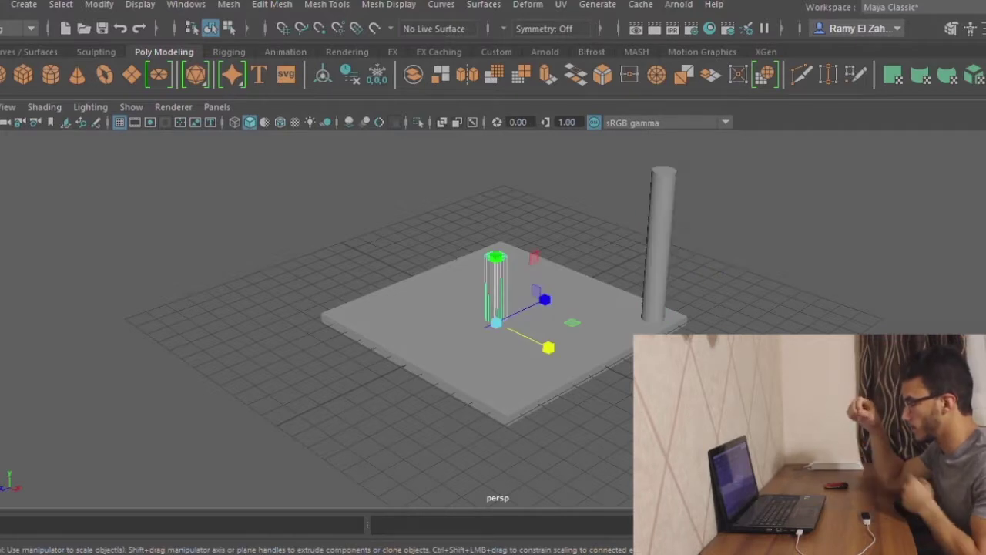
Raise the cylinder in the middle of the slab and stand it on the left-hand corner as the second column
{"action": "left_click", "coordinate": [746, 210]}
{"action": "key", "text": "w"}
{"action": "left_click", "coordinate": [498, 289]}
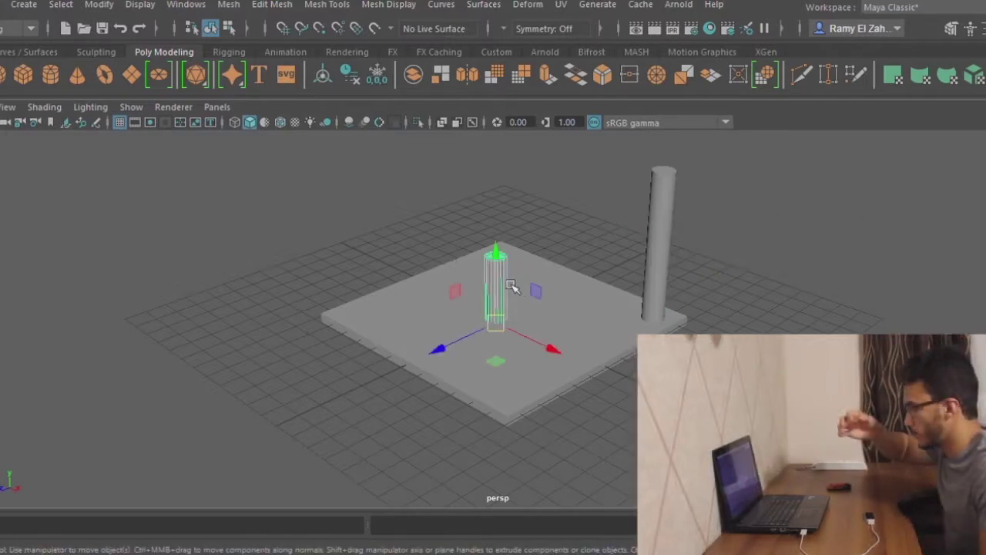
{"action": "left_click_drag", "start_coordinate": [505, 254], "coordinate": [470, 175]}
{"action": "left_click_drag", "start_coordinate": [550, 277], "coordinate": [452, 266]}
{"action": "left_click_drag", "start_coordinate": [370, 257], "coordinate": [290, 270]}
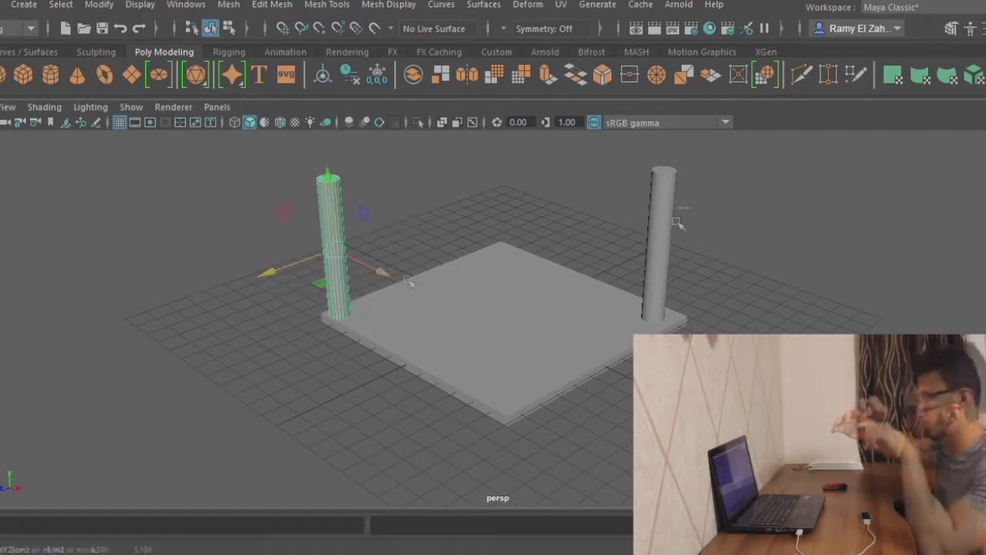
Raise the next middle cylinder to slab level and stand it on the back corner as the third column
{"action": "left_click", "coordinate": [661, 247]}
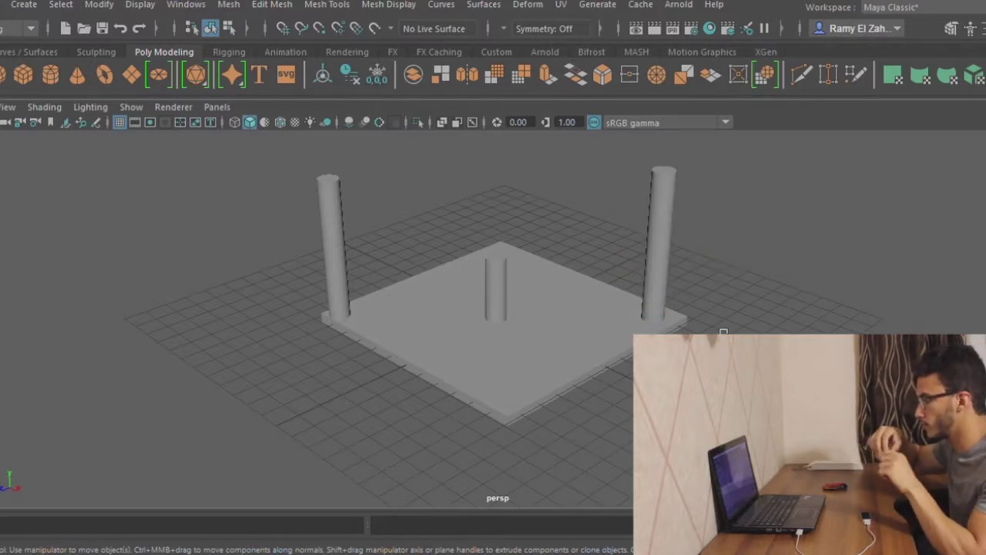
{"action": "left_click", "coordinate": [501, 266]}
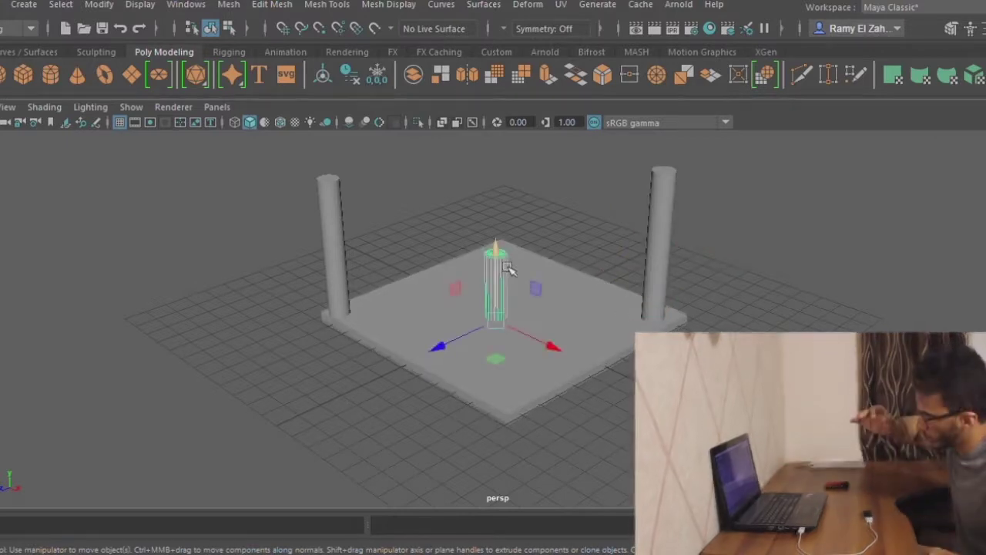
{"action": "left_click_drag", "start_coordinate": [506, 263], "coordinate": [471, 160]}
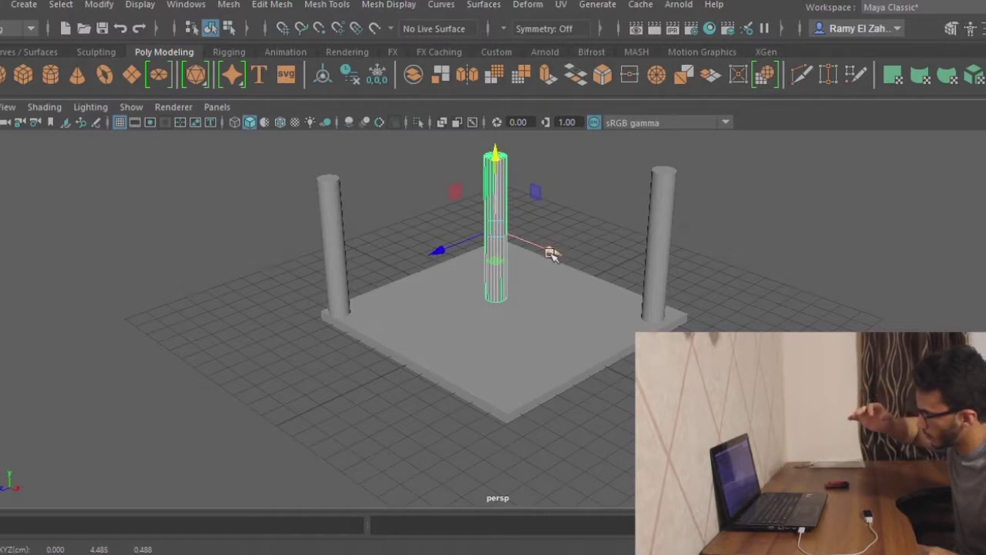
{"action": "left_click_drag", "start_coordinate": [525, 255], "coordinate": [520, 211]}
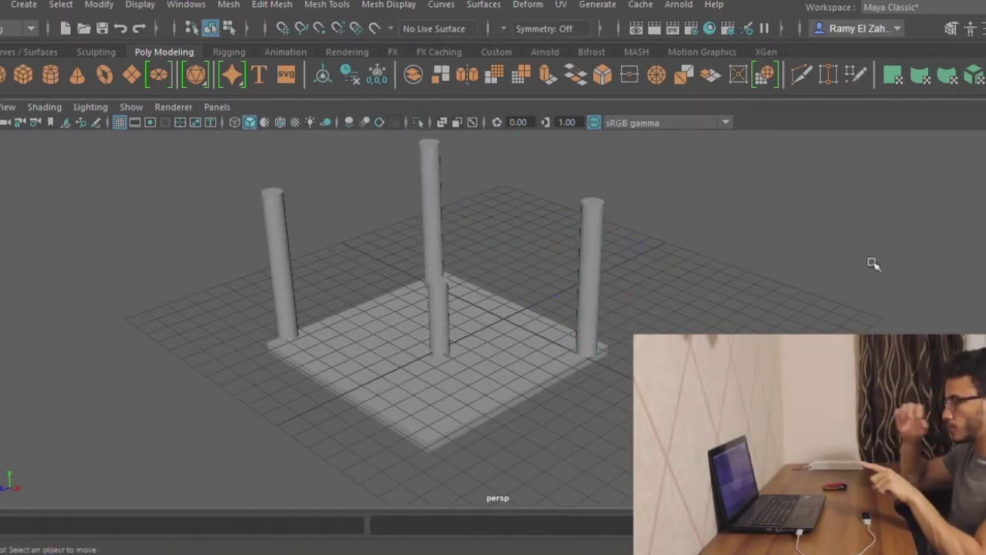
Place two more columns along each of the slab's two back edges, spaced evenly between the corner columns
{"action": "left_click", "coordinate": [445, 303]}
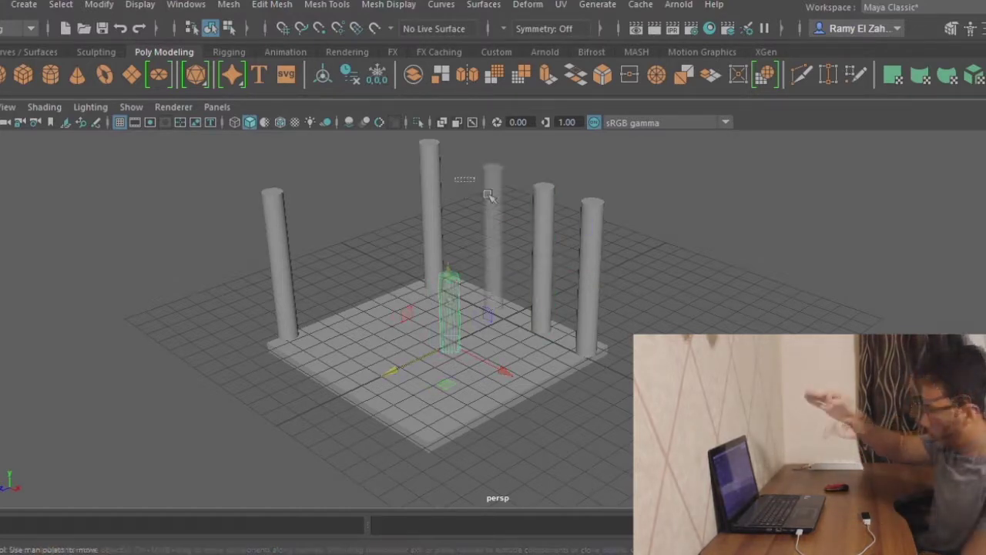
{"action": "left_click_drag", "start_coordinate": [453, 175], "coordinate": [568, 227]}
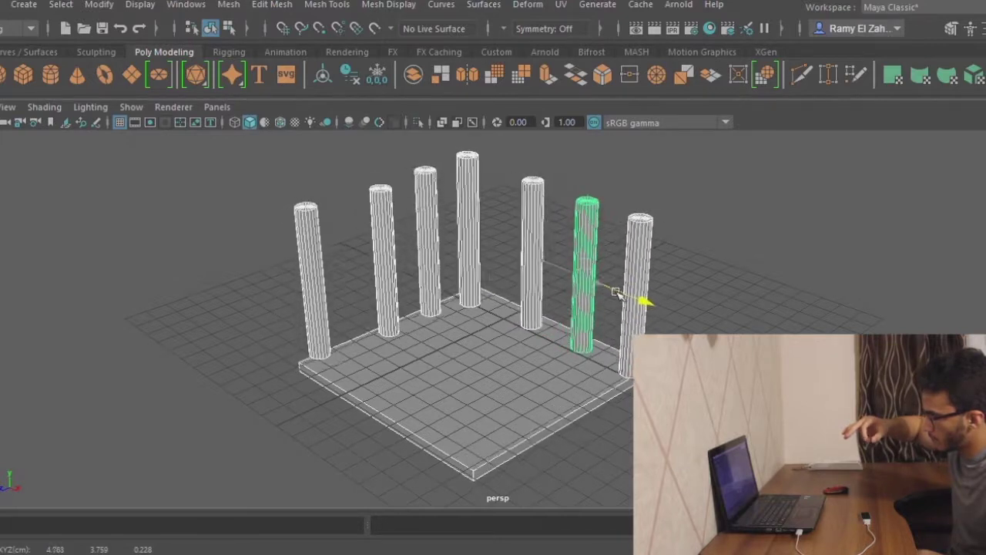
{"action": "left_click_drag", "start_coordinate": [616, 292], "coordinate": [626, 293]}
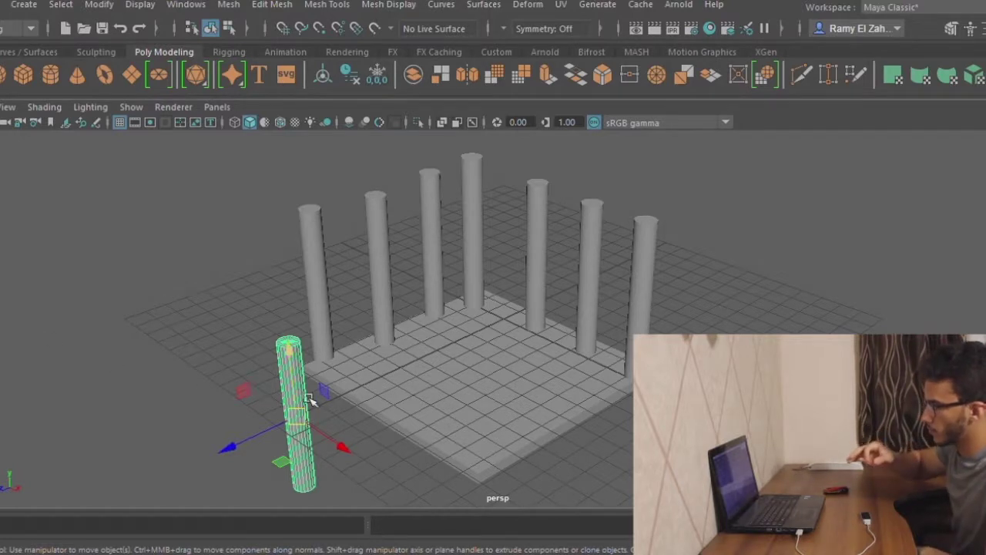
Duplicate the column to stand three more along the slab's front-left edge, the last one at the front corner
{"action": "left_click_drag", "start_coordinate": [312, 401], "coordinate": [374, 299]}
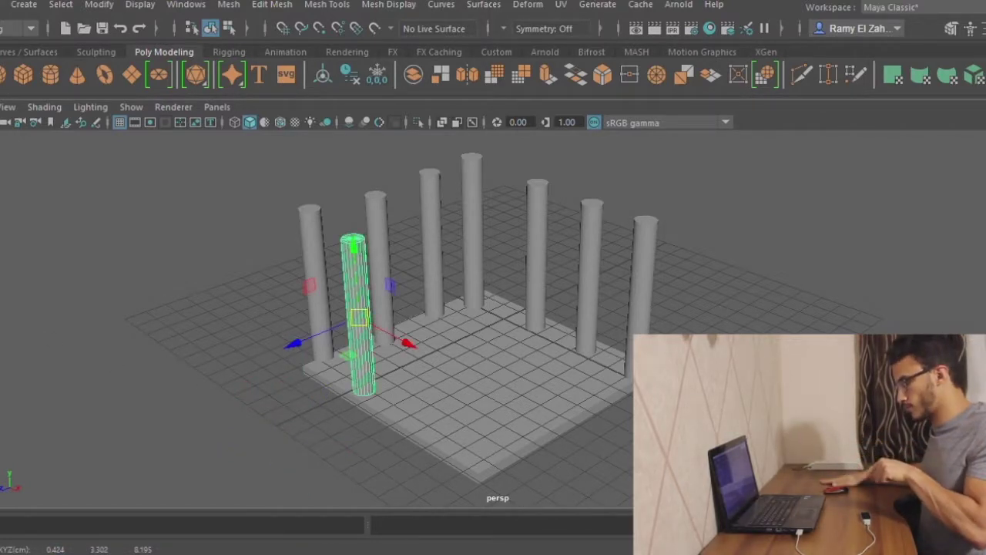
{"action": "left_click_drag", "start_coordinate": [350, 355], "coordinate": [279, 462], "text": "shift"}
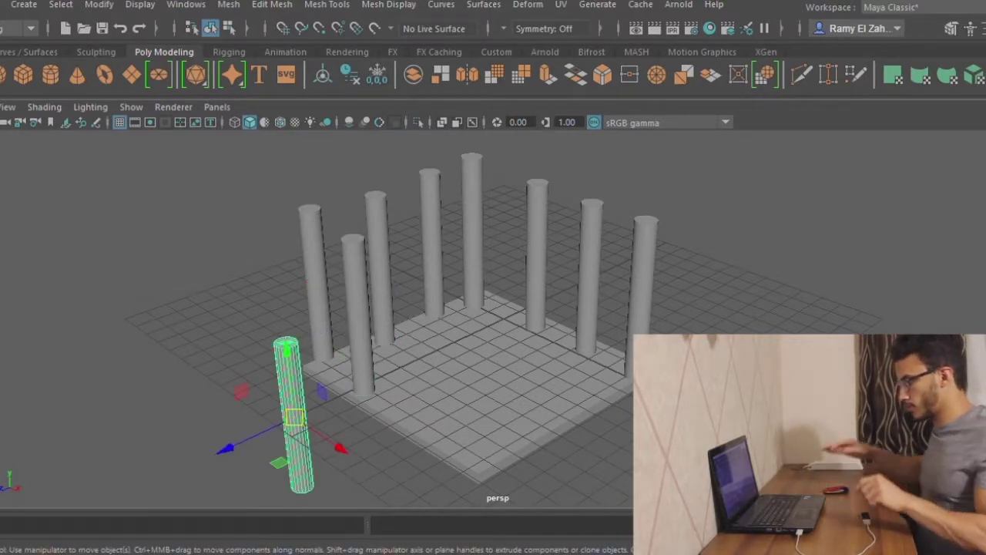
{"action": "left_click_drag", "start_coordinate": [273, 336], "coordinate": [386, 255]}
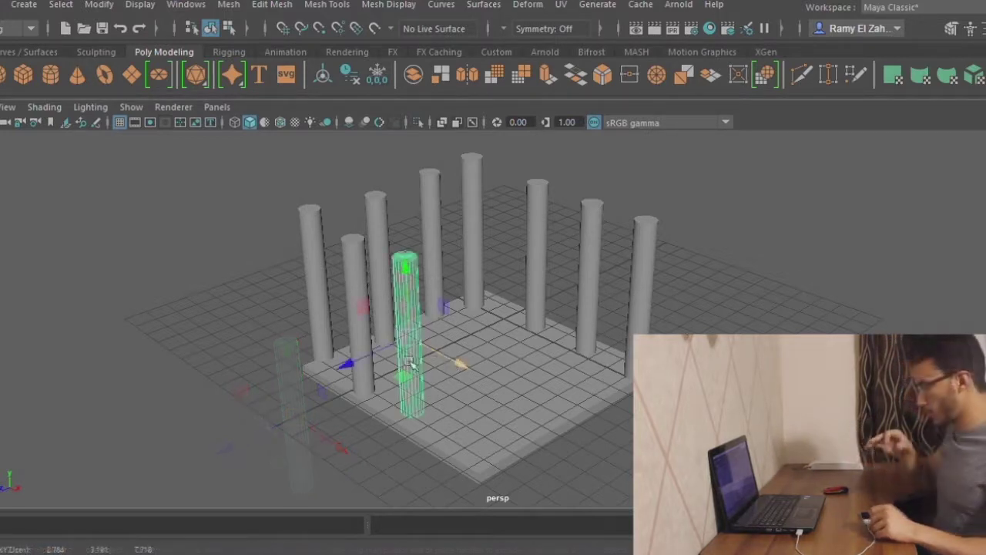
{"action": "left_click", "coordinate": [231, 320]}
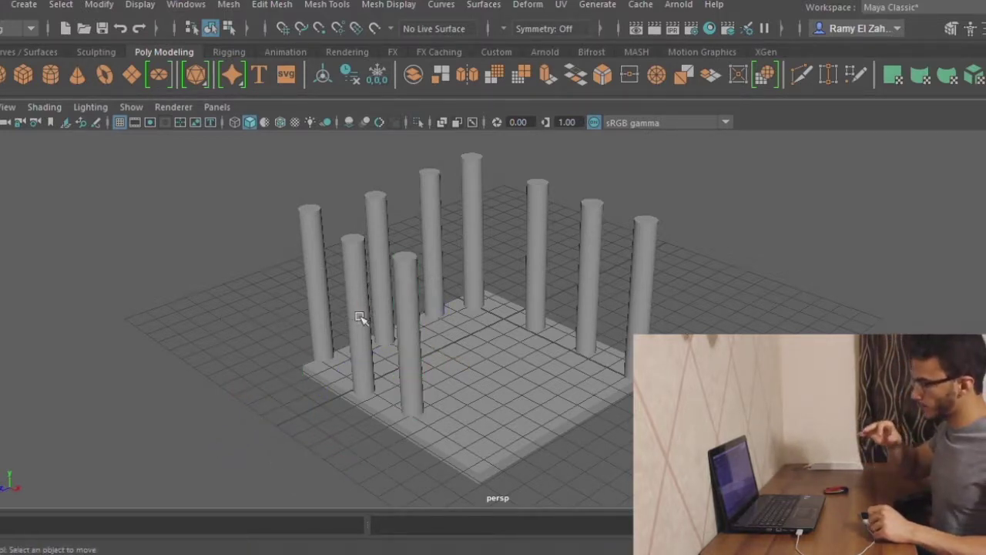
{"action": "left_click", "coordinate": [401, 297]}
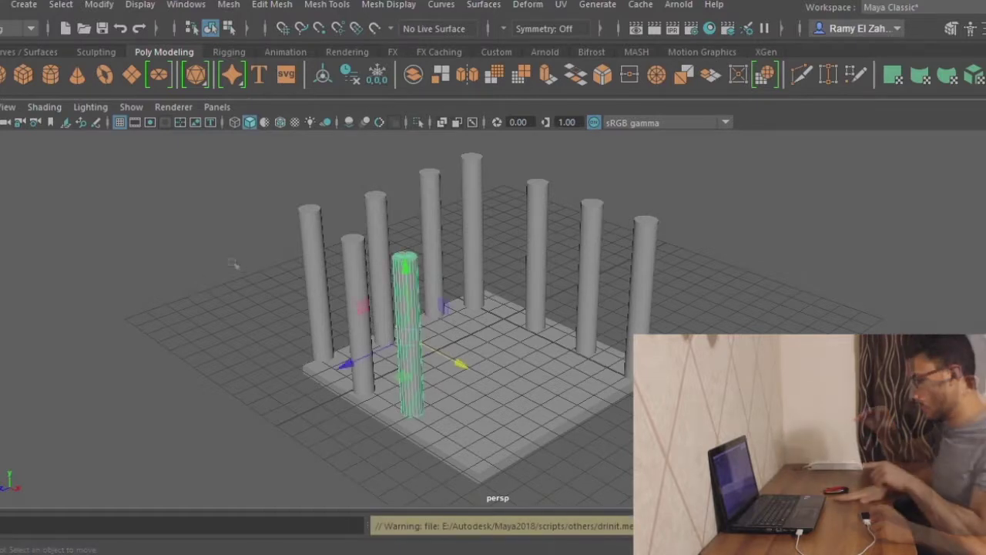
{"action": "left_click_drag", "start_coordinate": [401, 376], "coordinate": [290, 458], "text": "shift"}
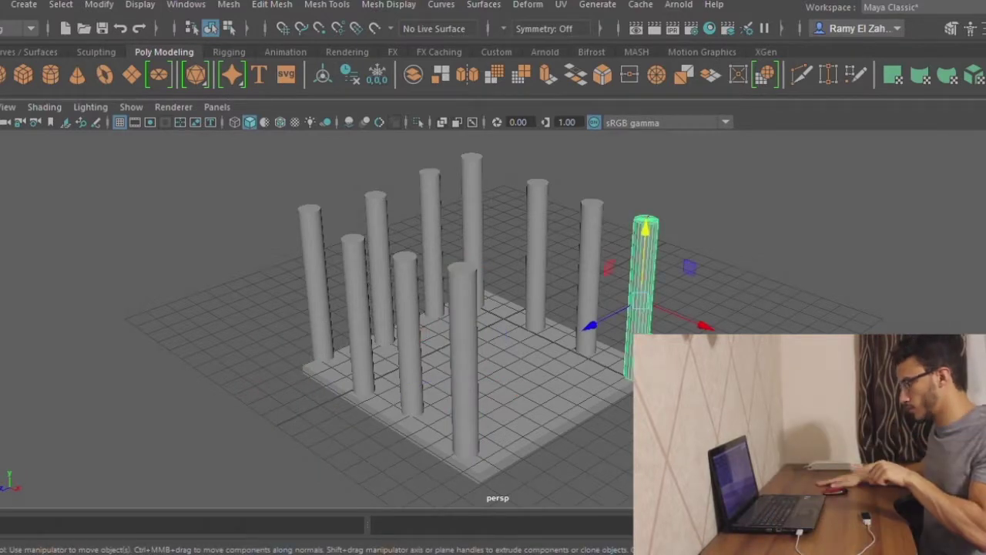
Duplicate columns to fill the slab's front-right edge with two more, evenly spaced between the corners
{"action": "left_click_drag", "start_coordinate": [590, 325], "coordinate": [482, 377], "text": "shift"}
{"action": "left_click", "coordinate": [779, 318]}
{"action": "left_click_drag", "start_coordinate": [201, 165], "coordinate": [636, 348]}
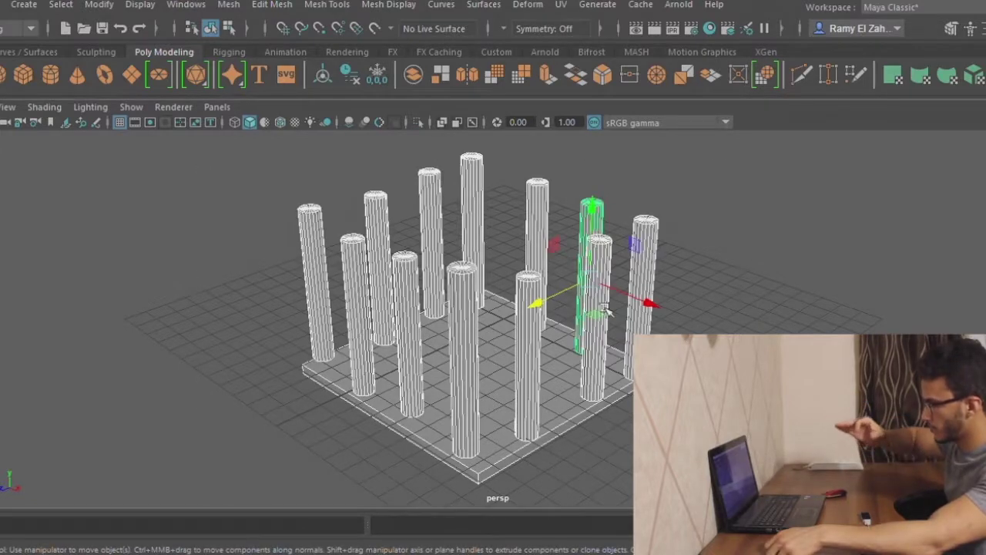
Duplicate the base slab and raise the copy onto the tops of the columns as the roof
{"action": "left_click_drag", "start_coordinate": [614, 298], "coordinate": [526, 255], "text": "alt"}
{"action": "key", "text": "5"}
{"action": "left_click", "coordinate": [454, 374]}
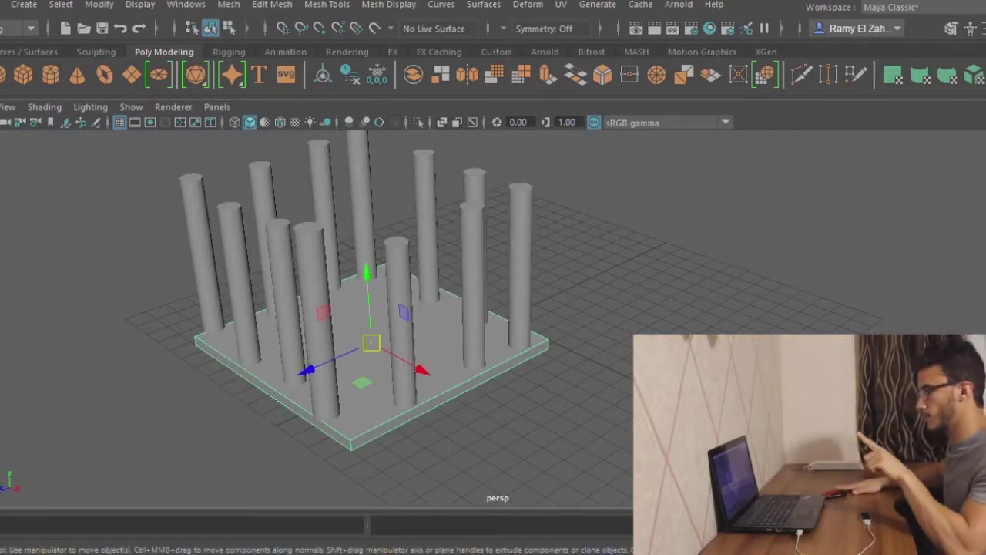
{"action": "key", "text": "shift+d"}
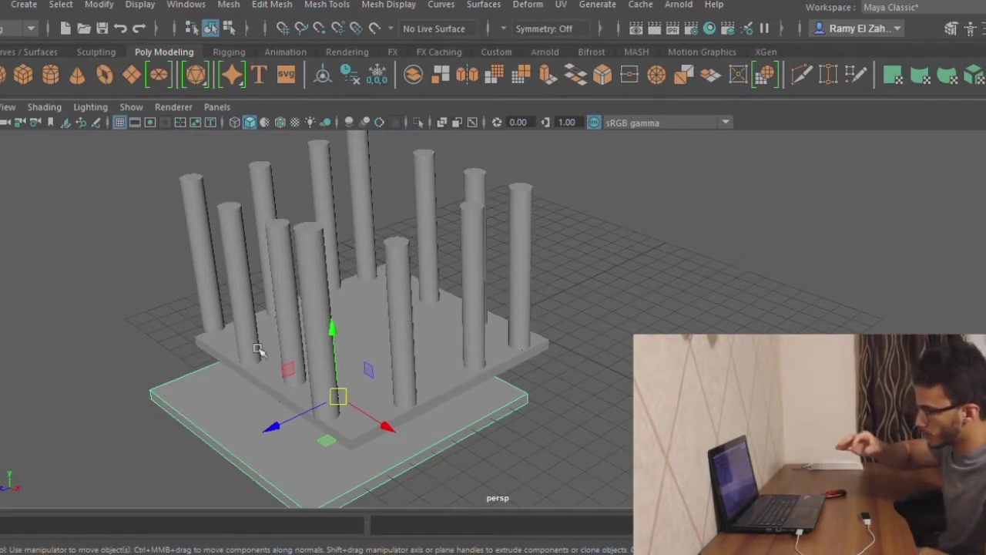
{"action": "left_click_drag", "start_coordinate": [348, 412], "coordinate": [376, 205]}
{"action": "left_click", "coordinate": [327, 299]}
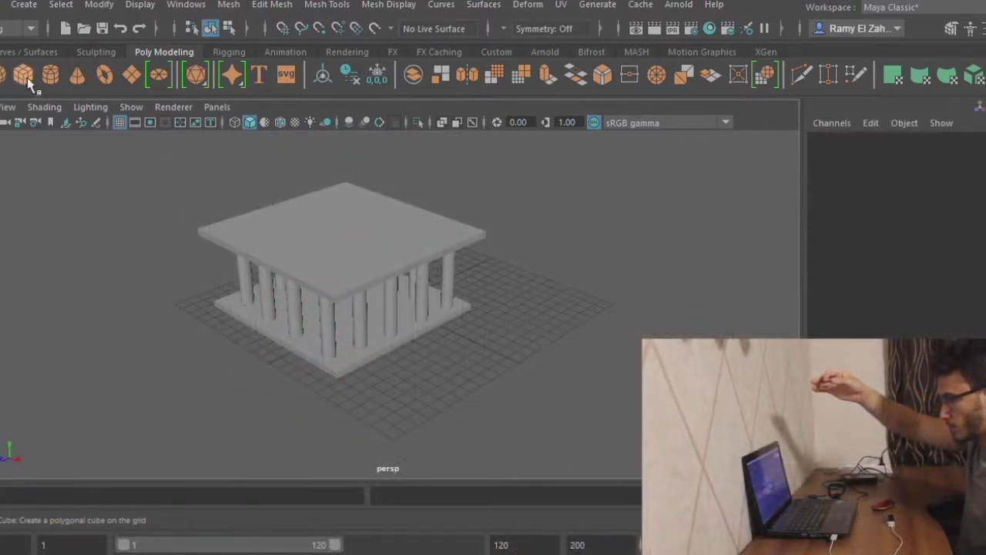
Create a raised roof panel beside the building from a cube scaled to about 11.7 × 1.15 × 5.9 and rotated about -19.3° in X
{"action": "left_click", "coordinate": [26, 77]}
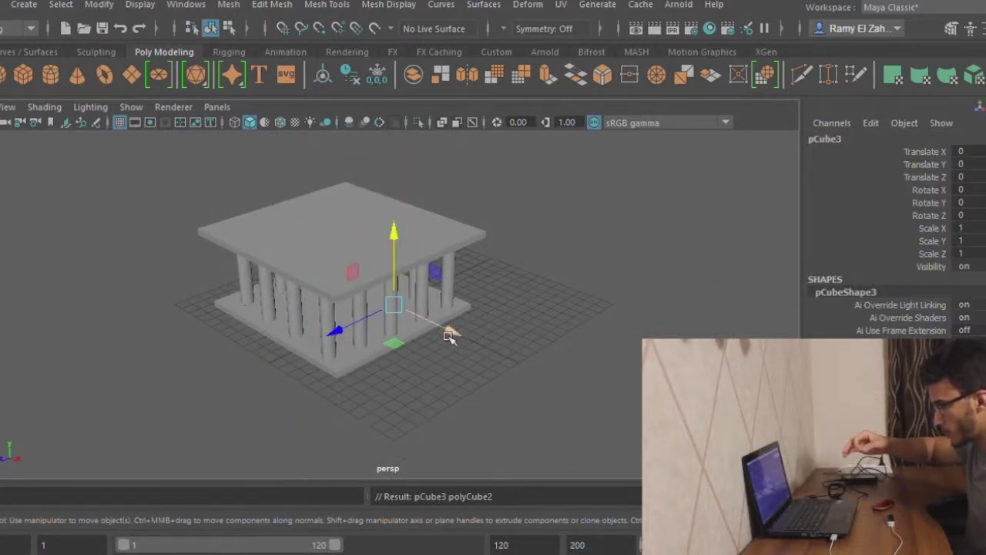
{"action": "left_click_drag", "start_coordinate": [448, 337], "coordinate": [510, 326]}
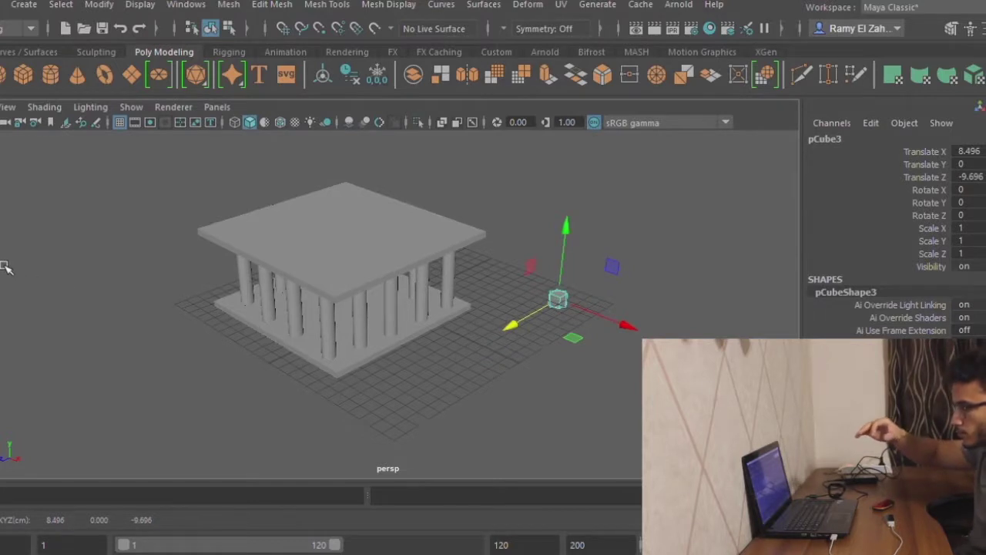
{"action": "key", "text": "r"}
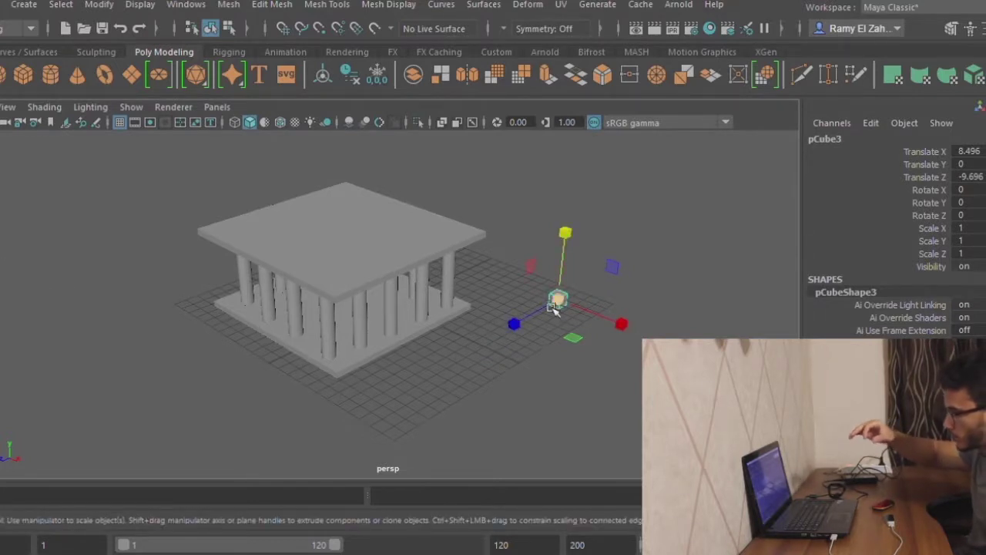
{"action": "left_click_drag", "start_coordinate": [568, 276], "coordinate": [586, 267]}
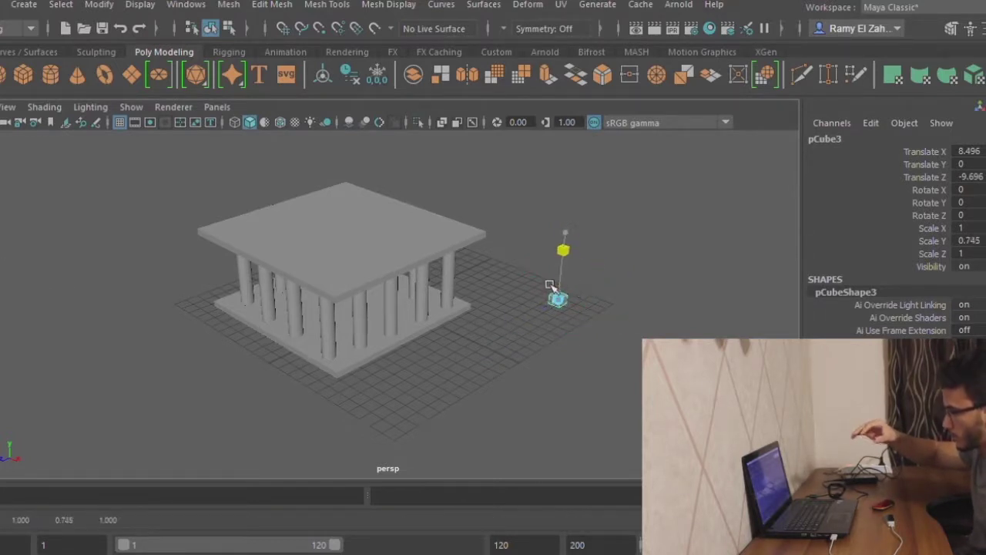
{"action": "left_click_drag", "start_coordinate": [546, 319], "coordinate": [527, 339]}
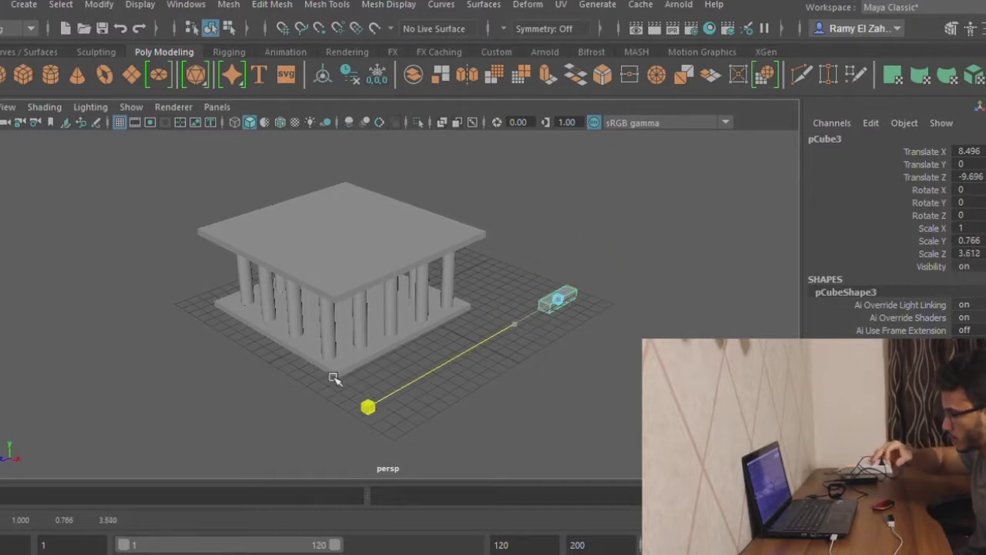
{"action": "left_click_drag", "start_coordinate": [330, 378], "coordinate": [351, 375]}
{"action": "left_click_drag", "start_coordinate": [624, 325], "coordinate": [644, 331]}
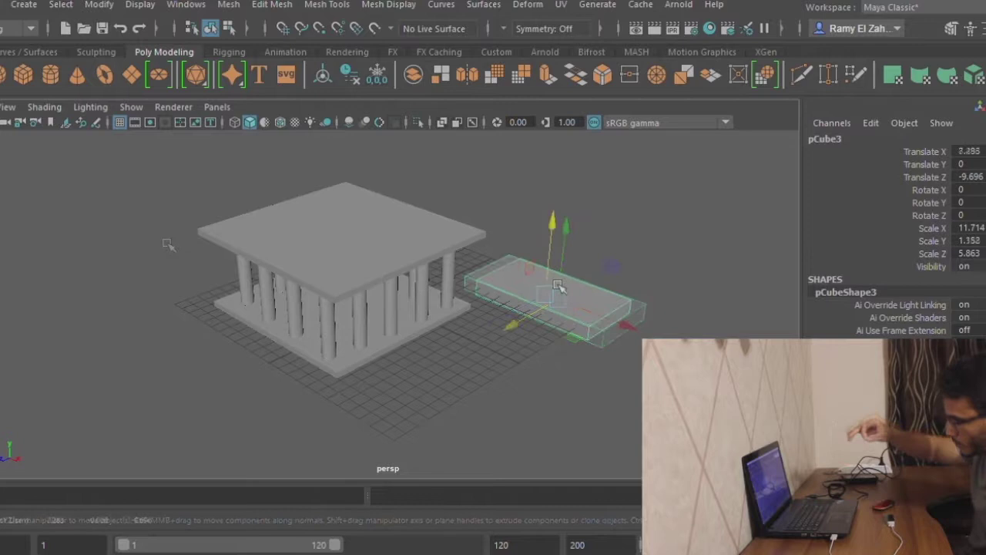
{"action": "left_click_drag", "start_coordinate": [559, 287], "coordinate": [579, 226]}
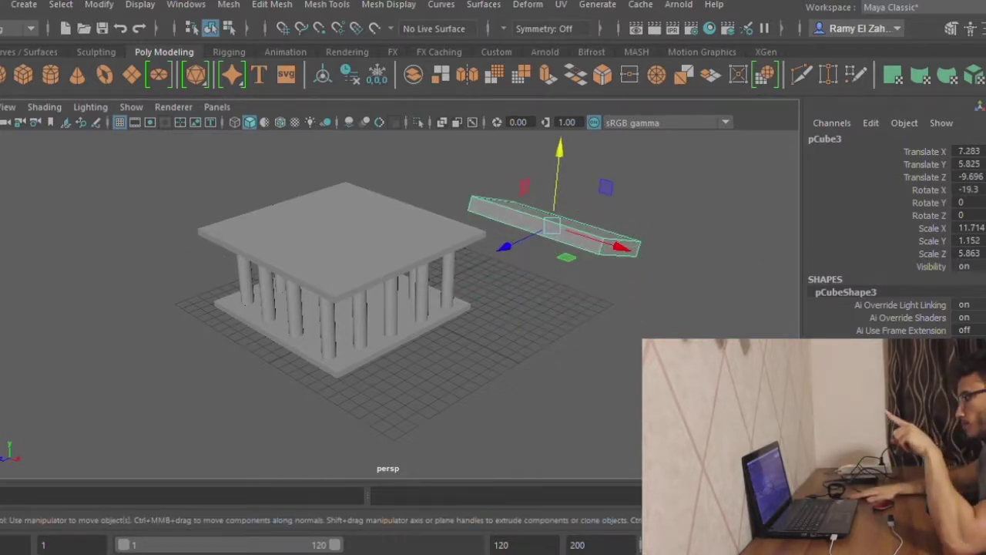
Duplicate the panel, place the copy over the roof's front-left side rotated about 27.5° in X, and set the enlarged original on the opposite side
{"action": "key", "text": "shift+d"}
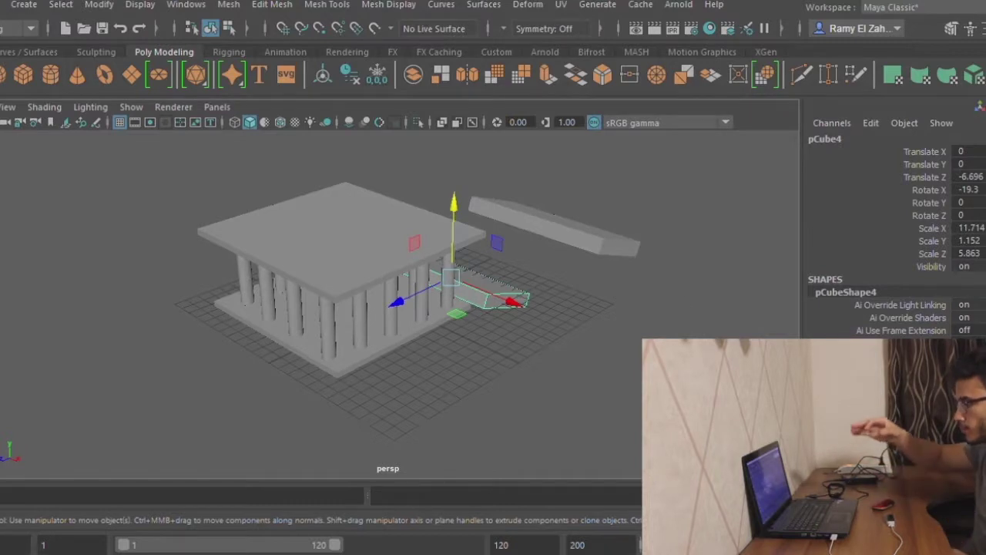
{"action": "left_click_drag", "start_coordinate": [458, 271], "coordinate": [241, 246]}
{"action": "left_click_drag", "start_coordinate": [255, 268], "coordinate": [260, 273]}
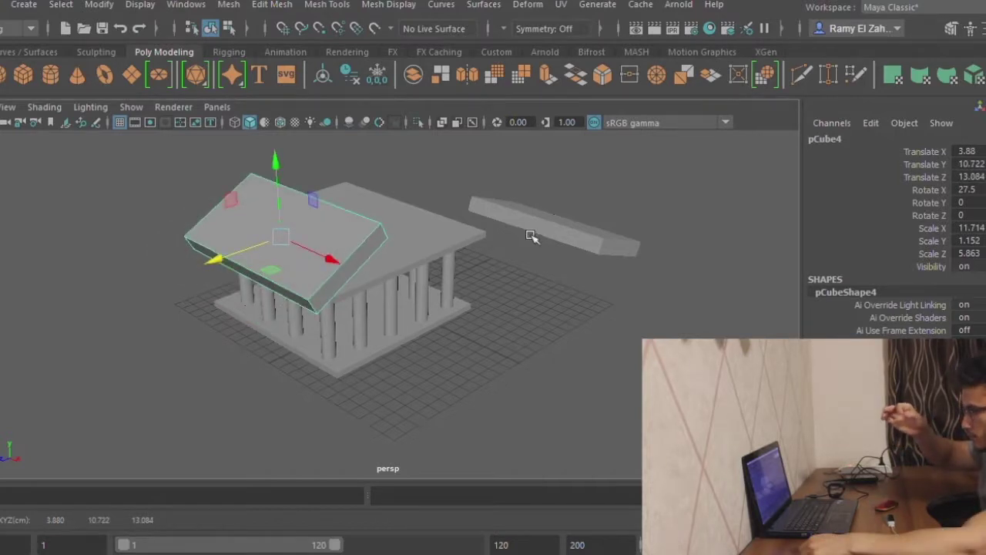
{"action": "left_click", "coordinate": [535, 235]}
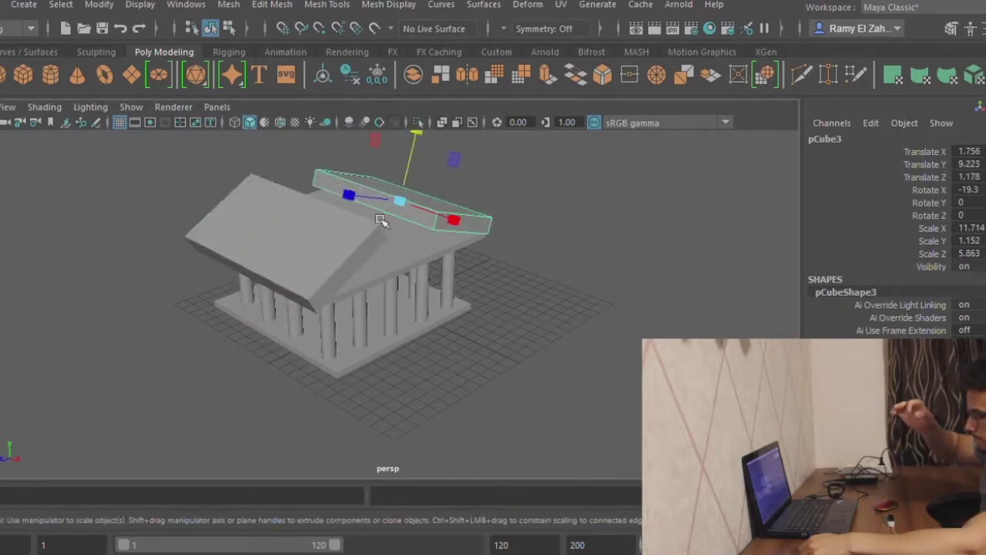
Enlarge the front-left roof panel to about 13.6 in X and 7.0 in Z, and move it inward toward the ridge
{"action": "left_click", "coordinate": [264, 242]}
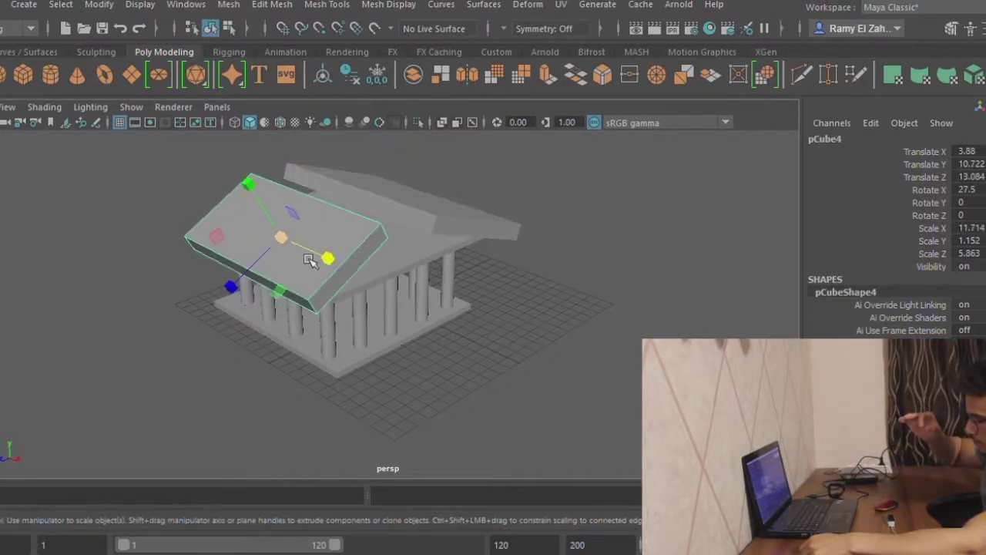
{"action": "left_click_drag", "start_coordinate": [328, 258], "coordinate": [344, 267]}
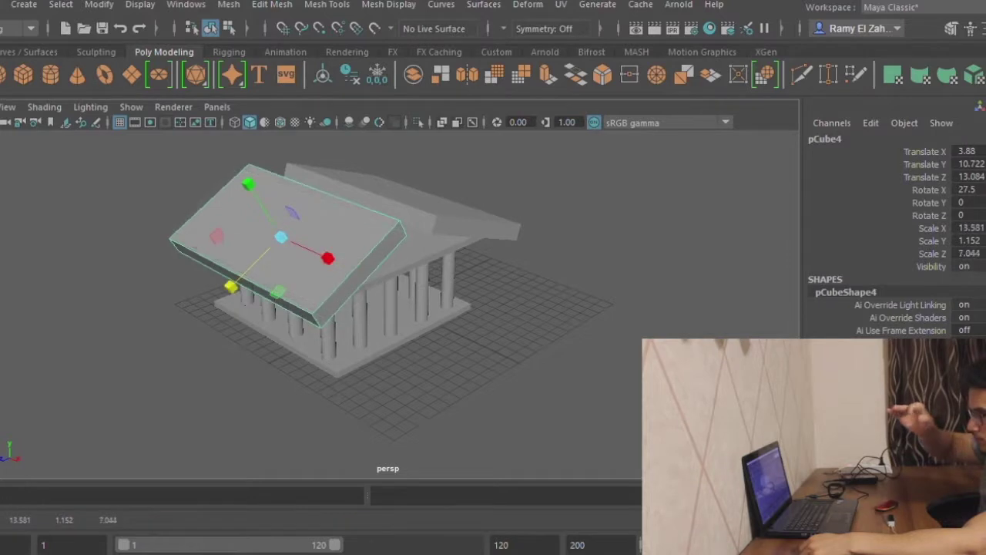
{"action": "key", "text": "w"}
{"action": "left_click_drag", "start_coordinate": [249, 262], "coordinate": [283, 260]}
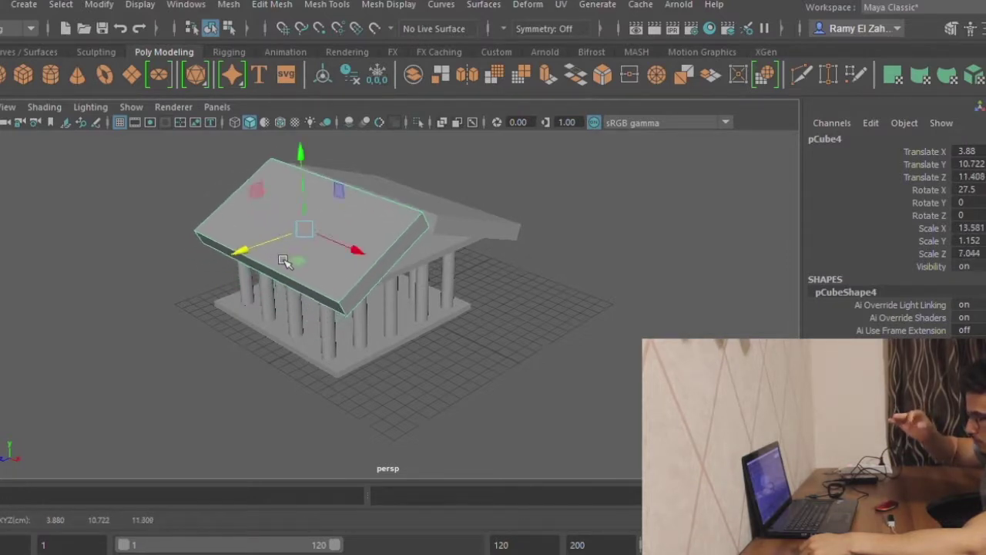
Move the back-right roof panel inward against the front-left one to close the gabled ridge, and clear the selection
{"action": "left_click", "coordinate": [455, 227]}
{"action": "left_click_drag", "start_coordinate": [382, 224], "coordinate": [413, 217]}
{"action": "left_click", "coordinate": [524, 213]}
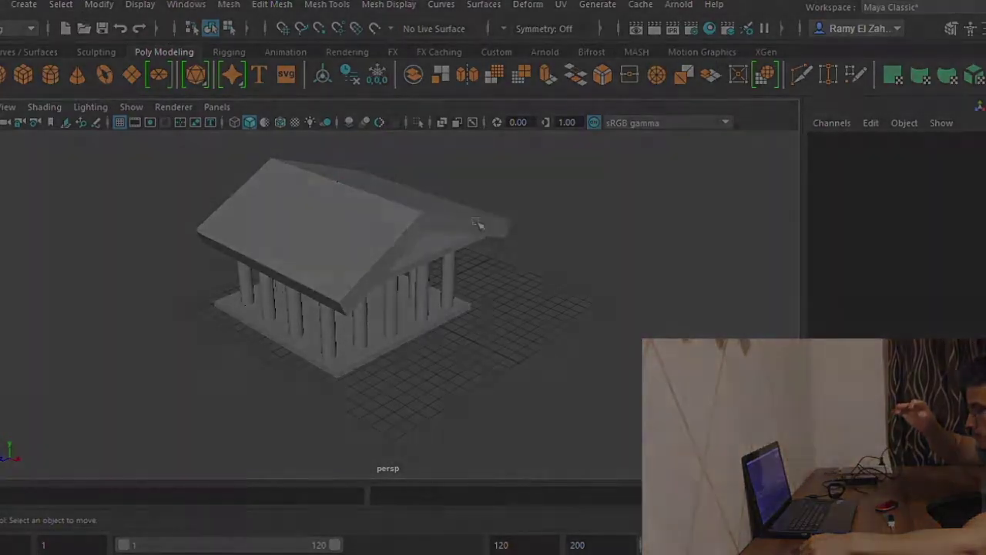